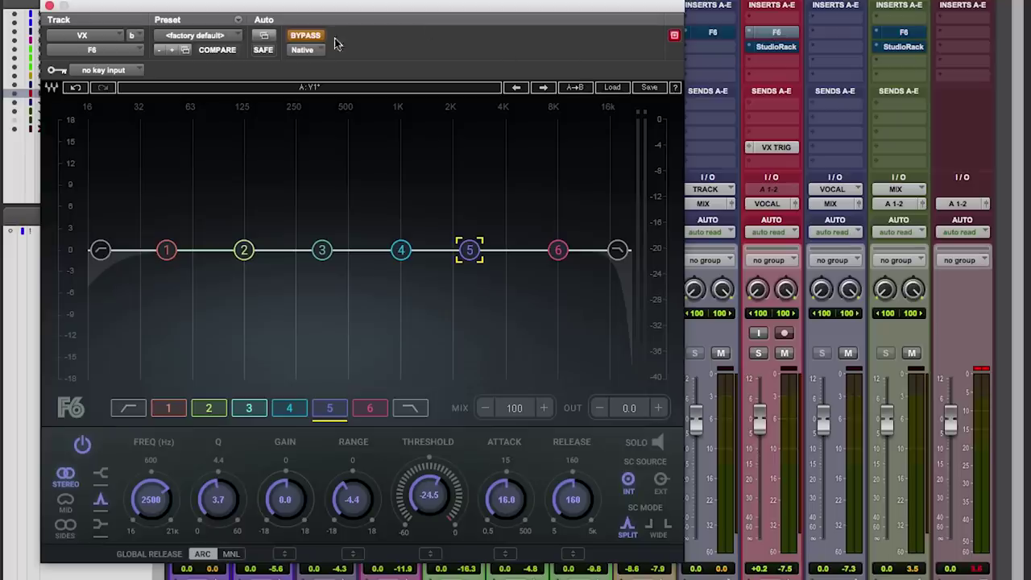
# - Turn off bypass on the VX track's F6 so band 5 (2508 Hz) is active
pyautogui.click(307, 37)
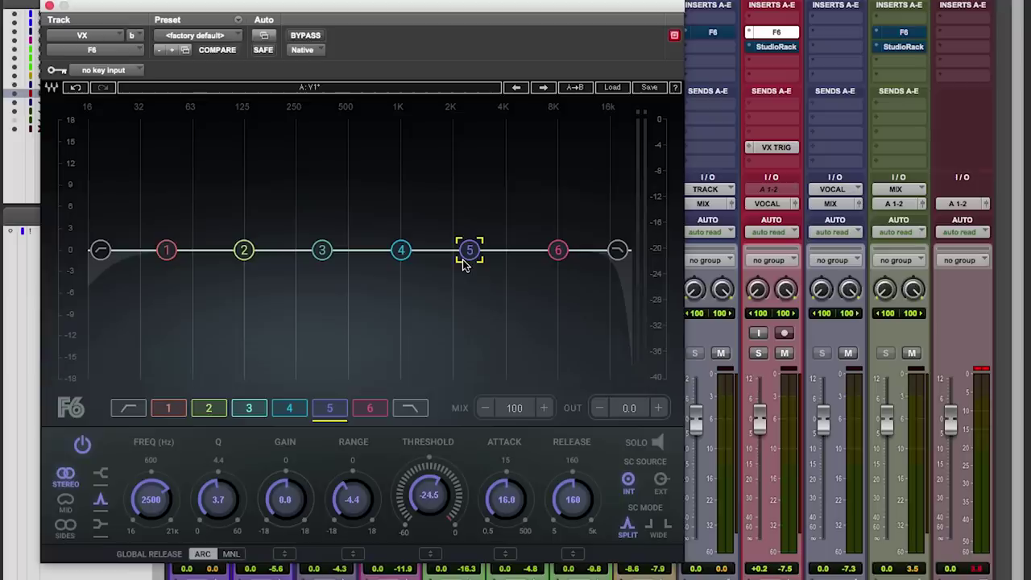
# - Solo F6 band 5, boost it 12 dB, sweep it to 2518 Hz, then reset its gain to 0 dB
pyautogui.moveTo(433, 8); pyautogui.dragTo(345, 9)
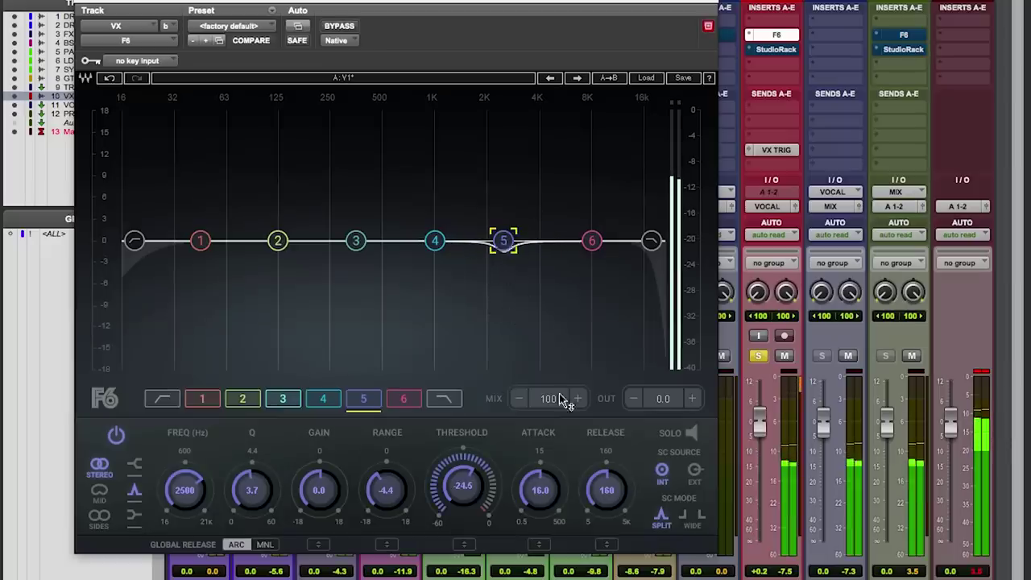
pyautogui.click(683, 432)
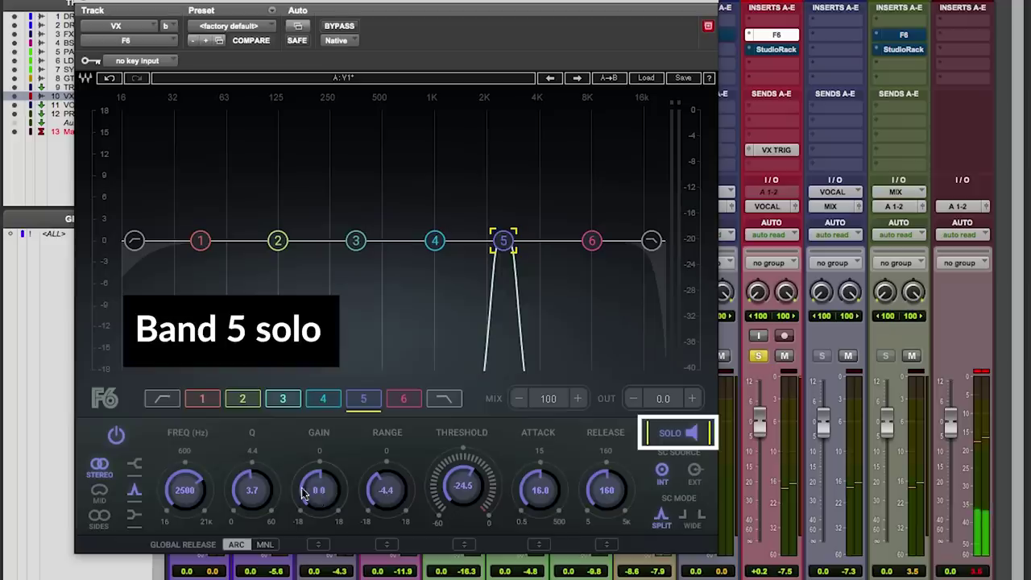
pyautogui.moveTo(322, 490); pyautogui.dragTo(355, 492)
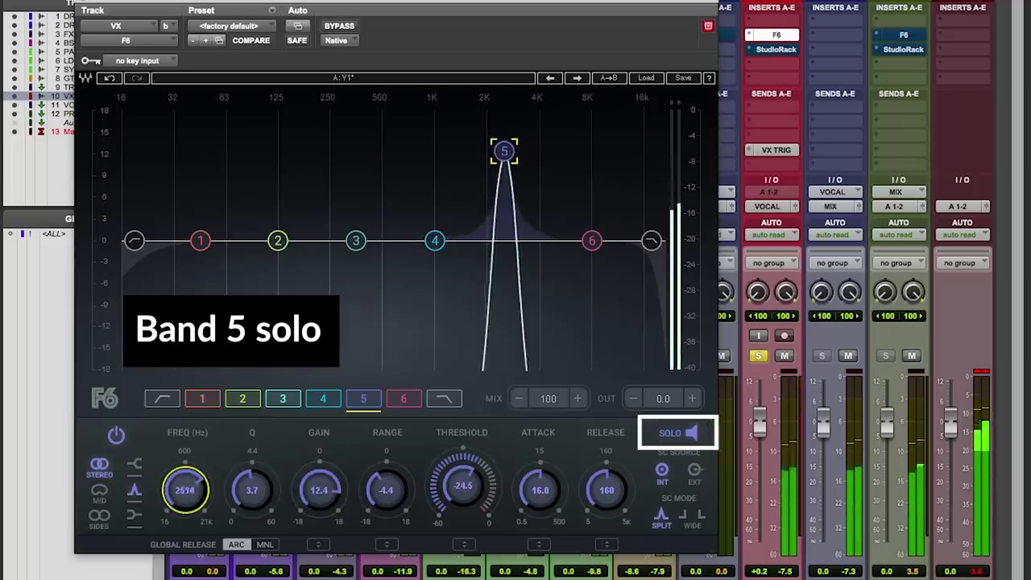
pyautogui.moveTo(186, 489); pyautogui.dragTo(193, 489)
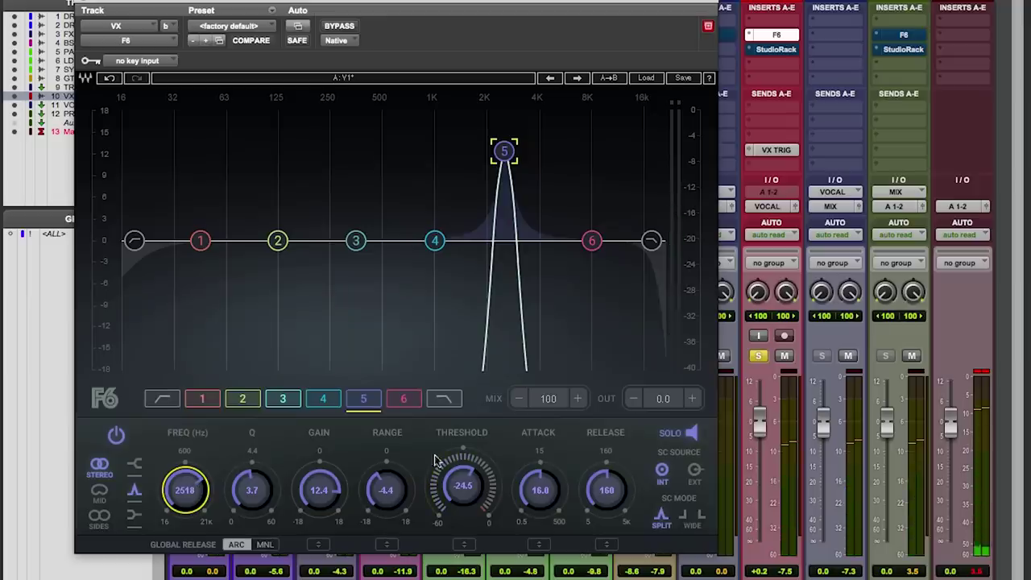
pyautogui.keyDown('alt'); pyautogui.click(320, 492); pyautogui.keyUp('alt')
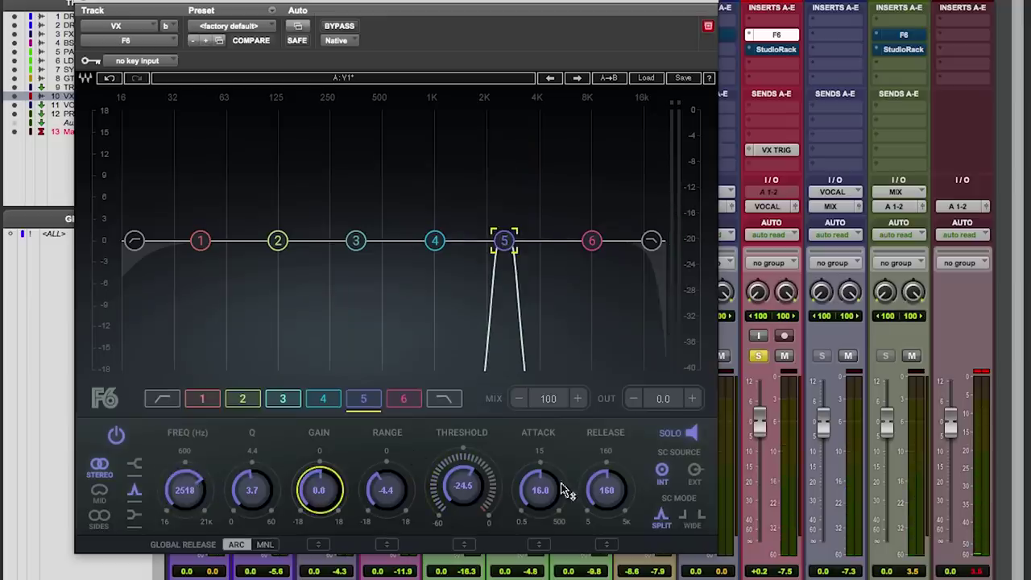
# - Unsolo band 5, lower its threshold to about -35.5 dB, and stop playback
pyautogui.moveTo(462, 486); pyautogui.dragTo(401, 485)
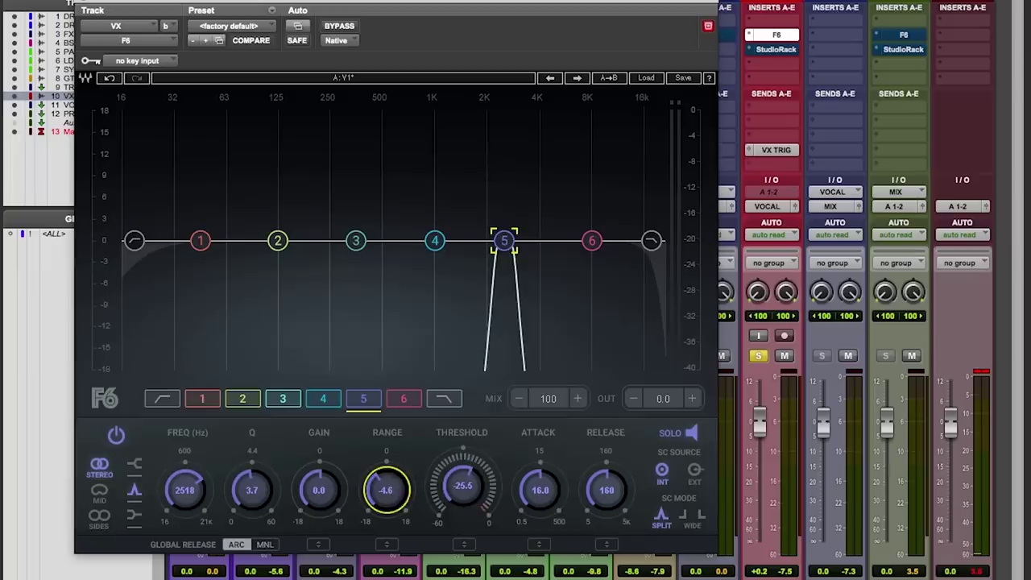
pyautogui.click(699, 436)
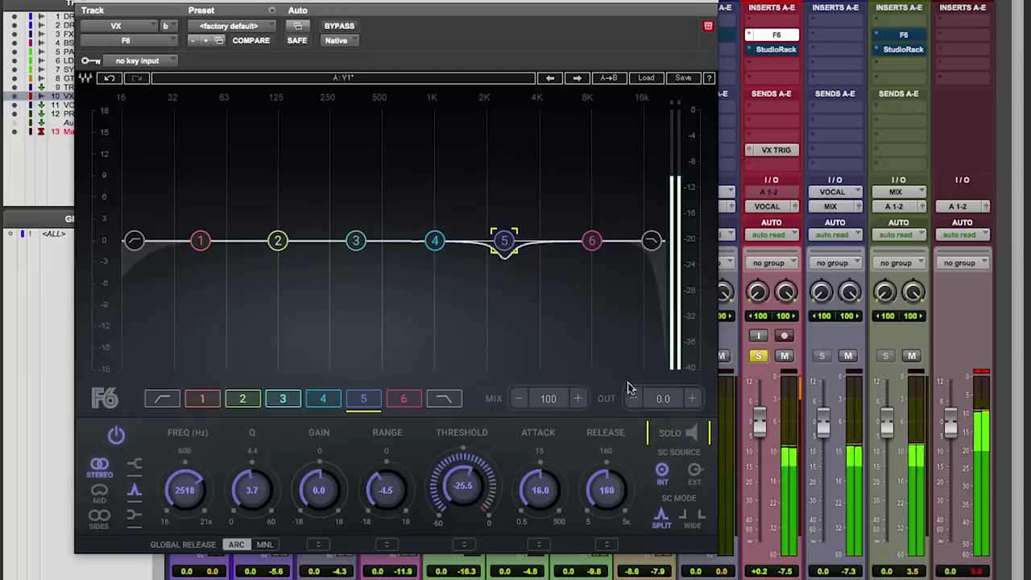
pyautogui.moveTo(469, 474); pyautogui.dragTo(469, 491)
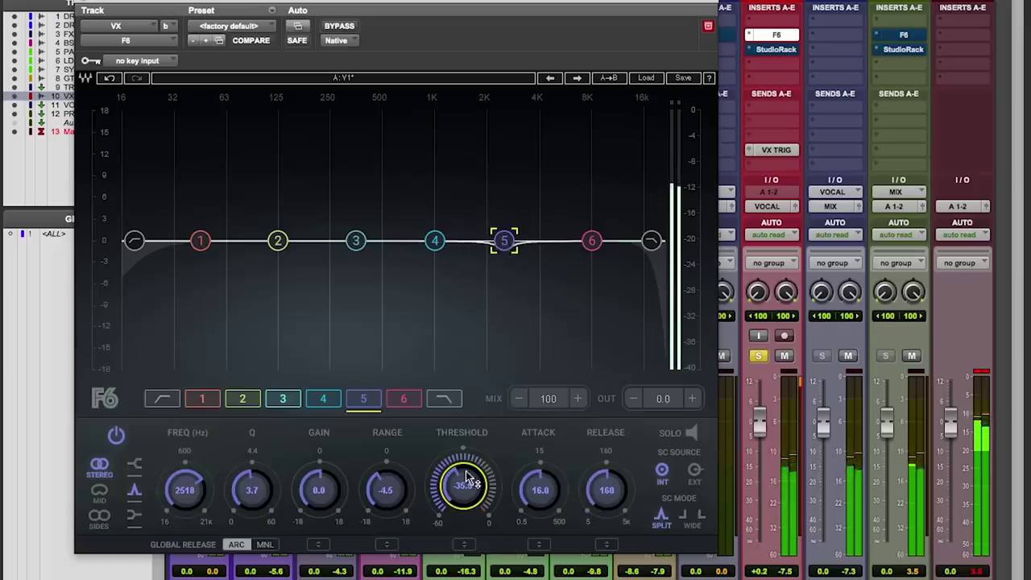
pyautogui.press('space')
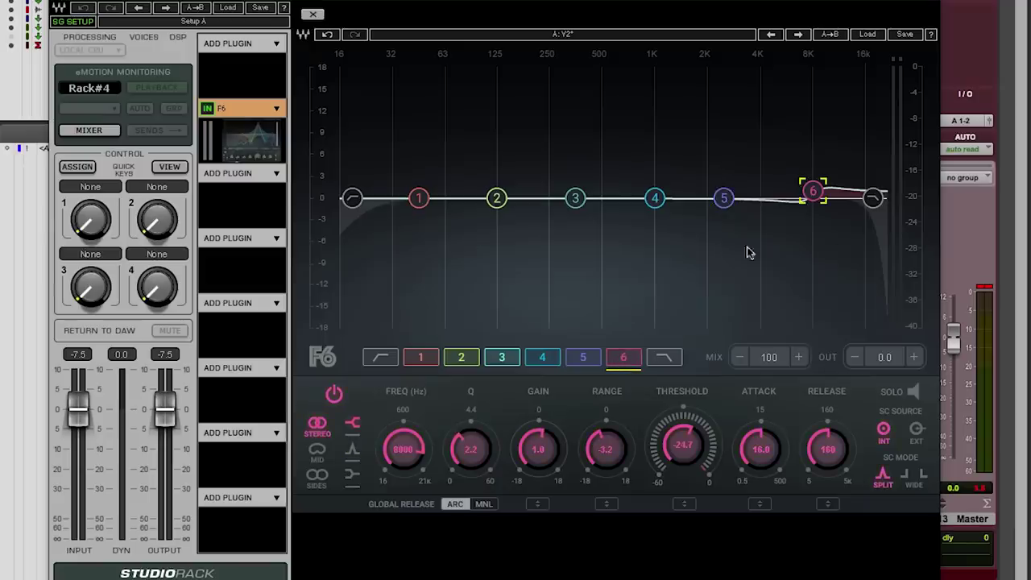
# - Raise StudioRack F6 band 6 gain at 8000 Hz to 1.6 dB, with threshold -24.8
pyautogui.moveTo(539, 465); pyautogui.dragTo(540, 455)
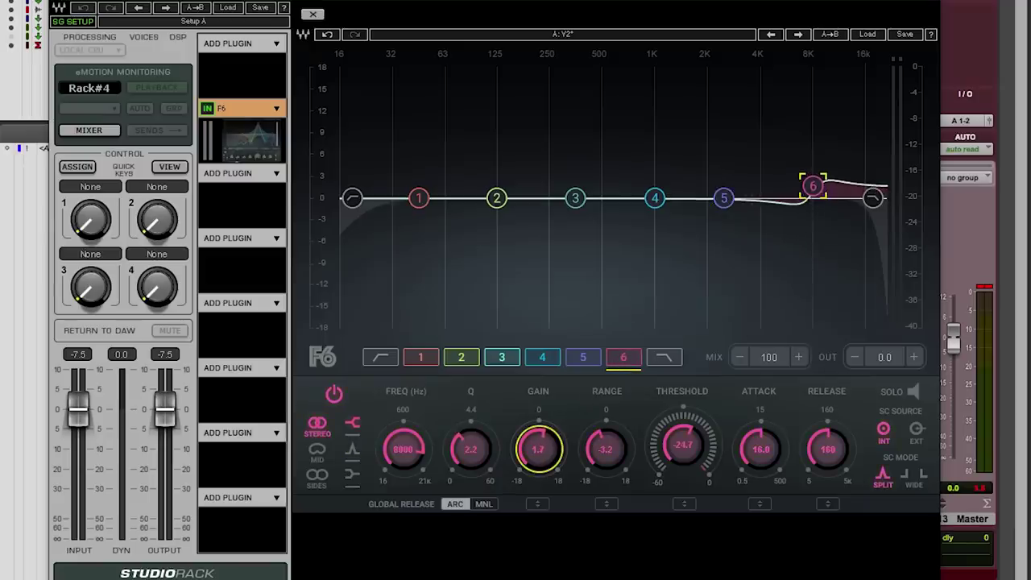
pyautogui.click(609, 454)
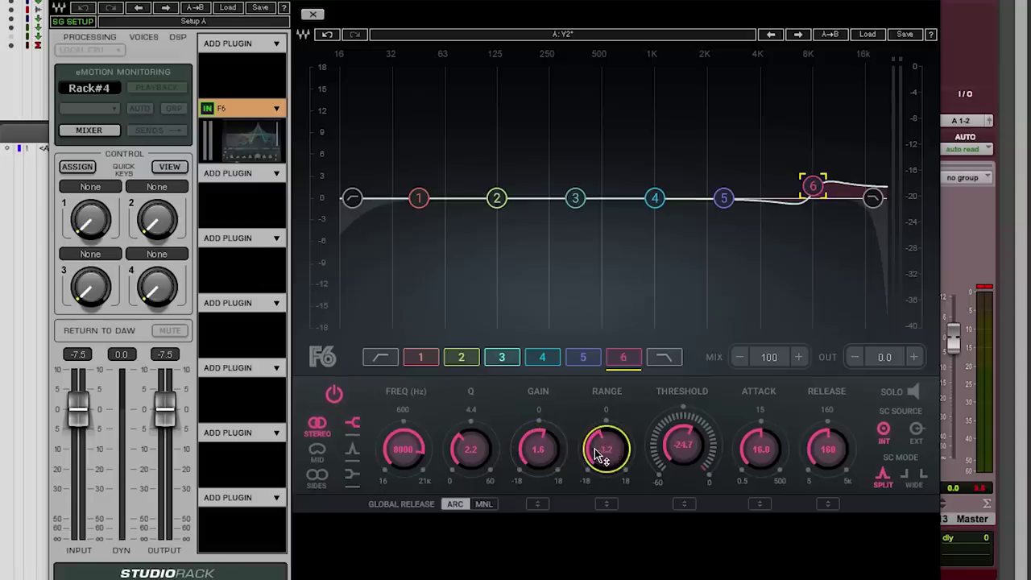
pyautogui.moveTo(656, 443); pyautogui.dragTo(656, 445)
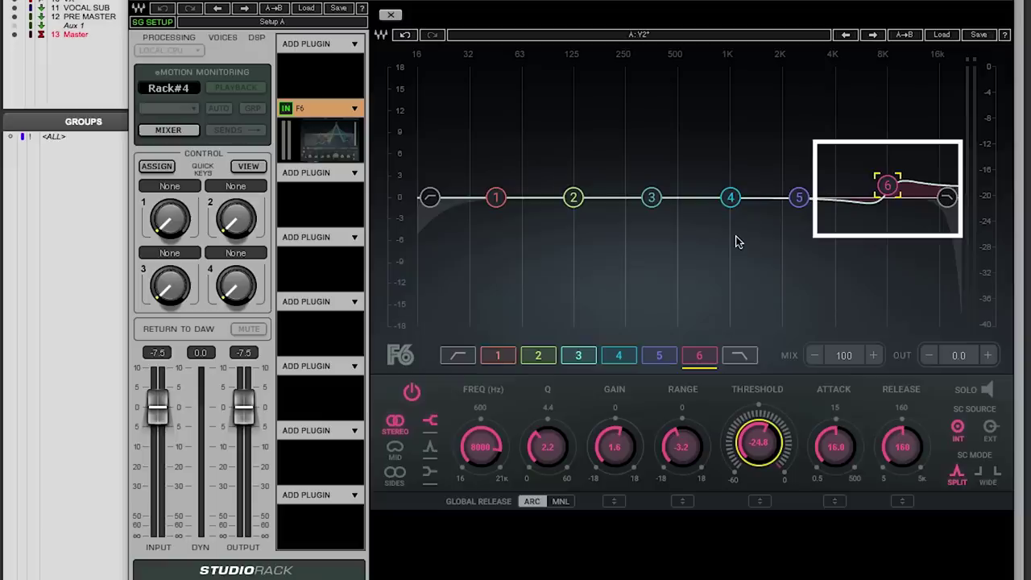
# - During playback, set global release to manual (MNL) and shorten band 6's attack to about 7 ms
pyautogui.press('space')
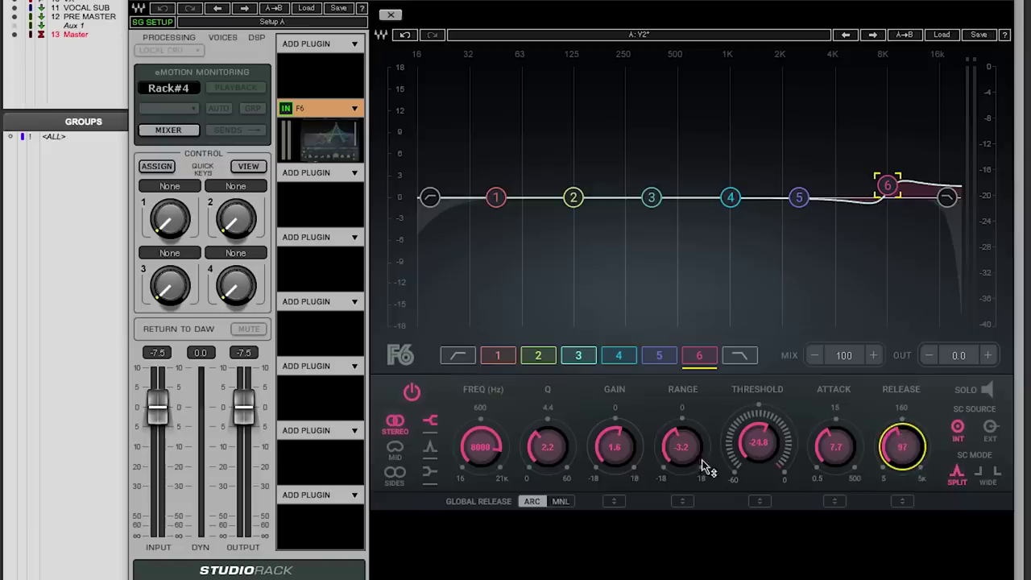
pyautogui.click(561, 500)
pyautogui.moveTo(847, 457); pyautogui.dragTo(847, 467)
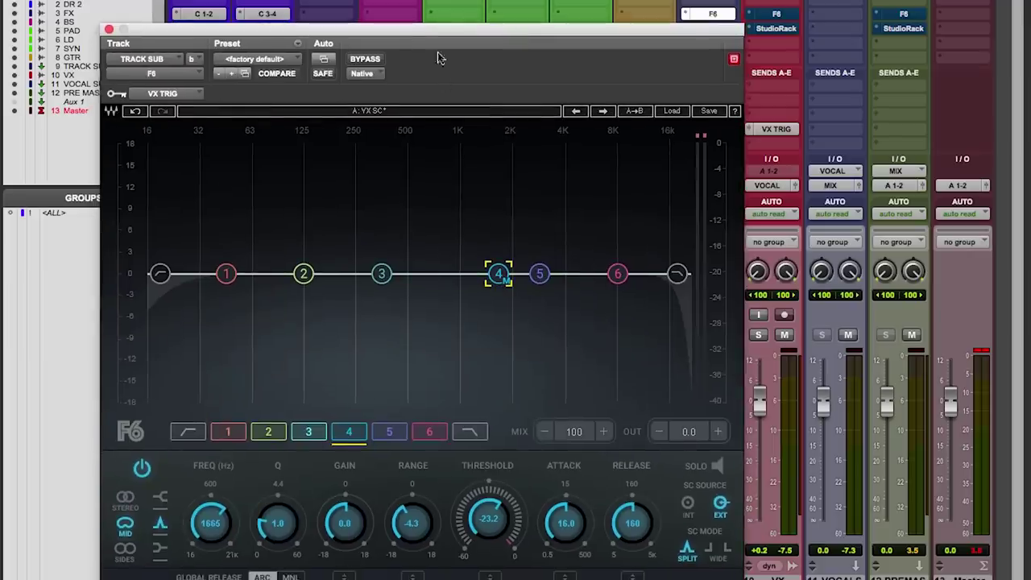
# - Move the TRACK SUB F6 window aside and solo its 1665 Hz band 4
pyautogui.moveTo(409, 30); pyautogui.dragTo(326, 18)
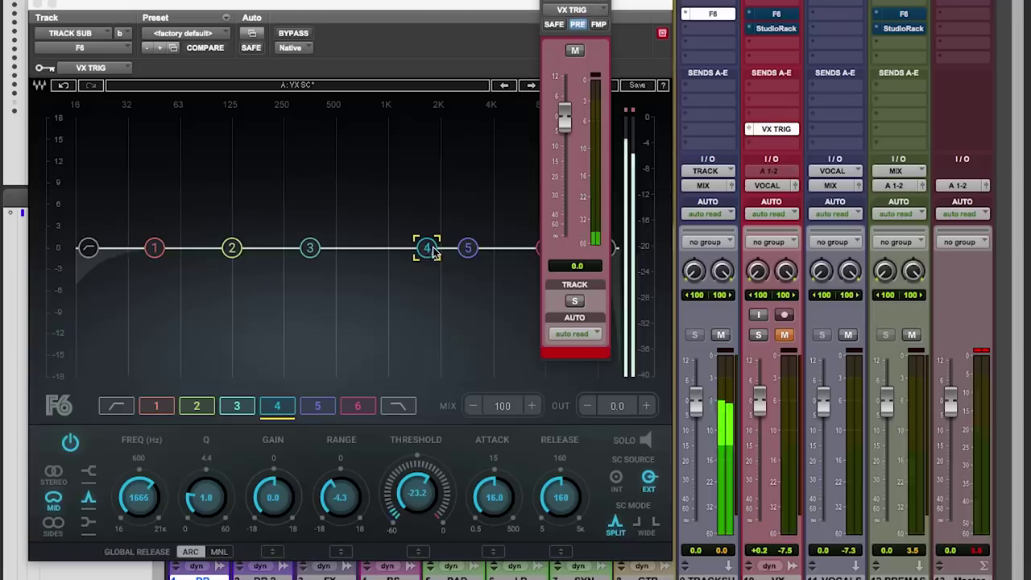
pyautogui.click(427, 247)
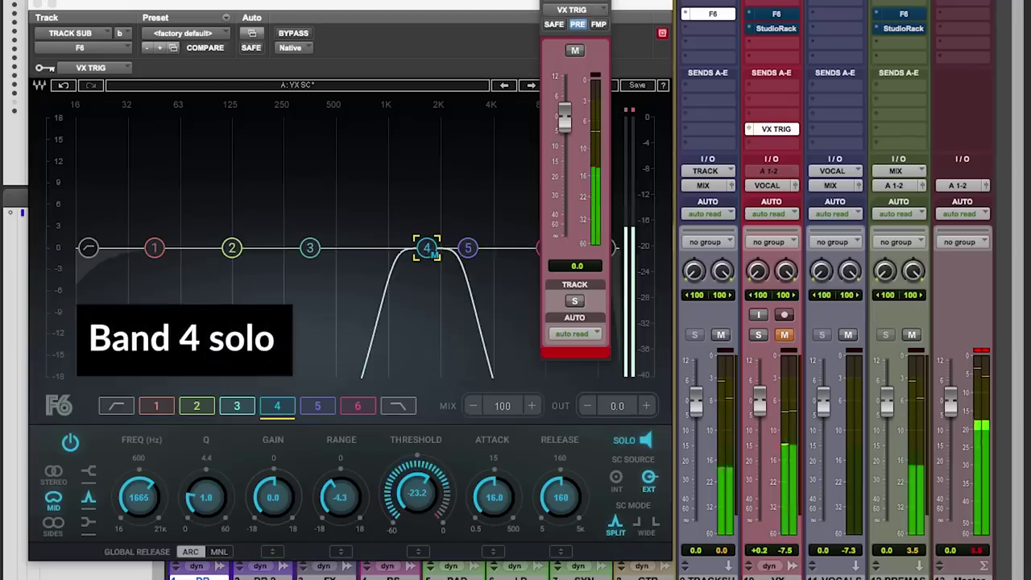
# - Toggle band 4 solo off, on, and off again so the full mix plays
pyautogui.click(431, 250)
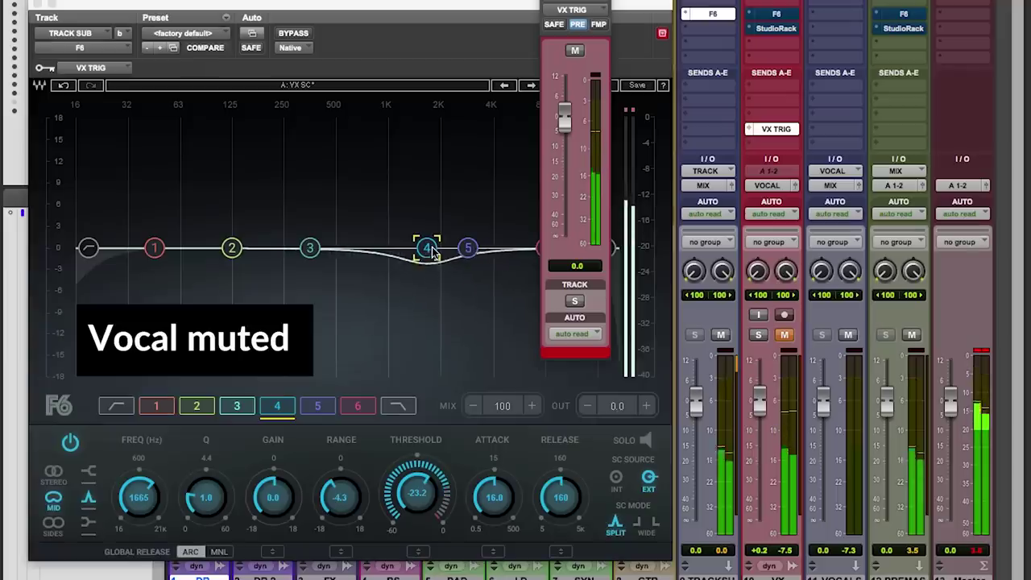
pyautogui.click(431, 249)
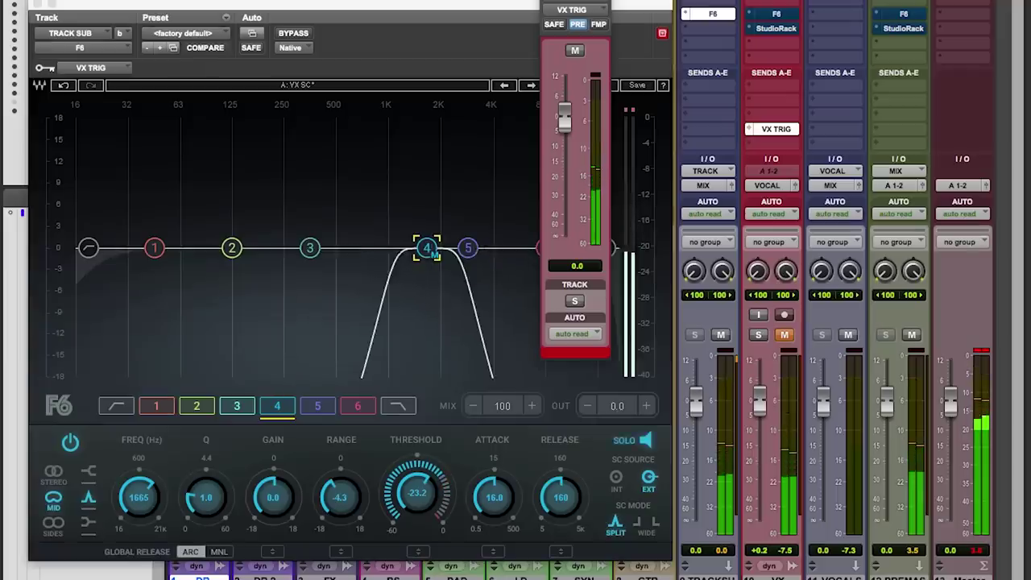
pyautogui.click(431, 250)
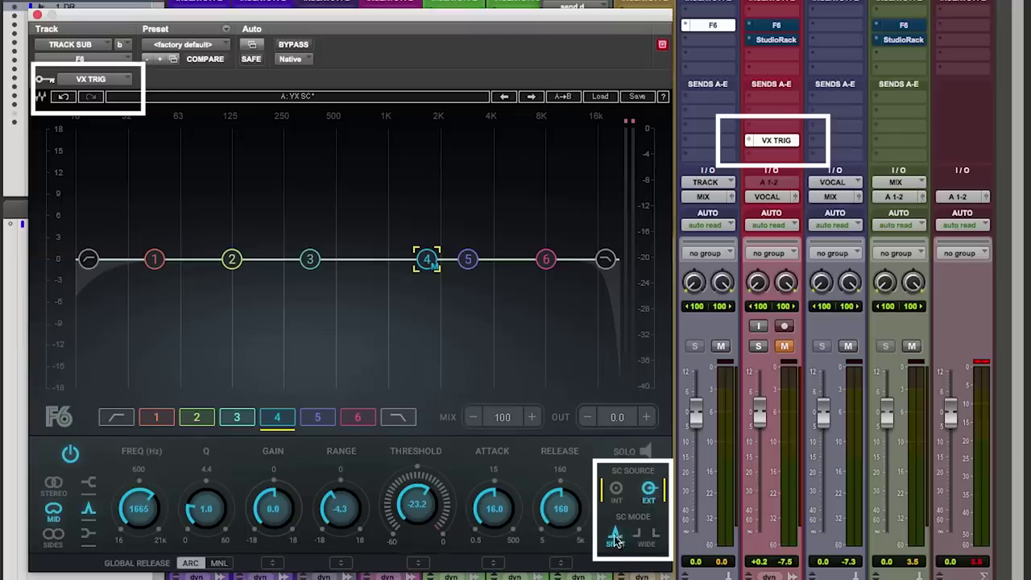
pyautogui.click(644, 537)
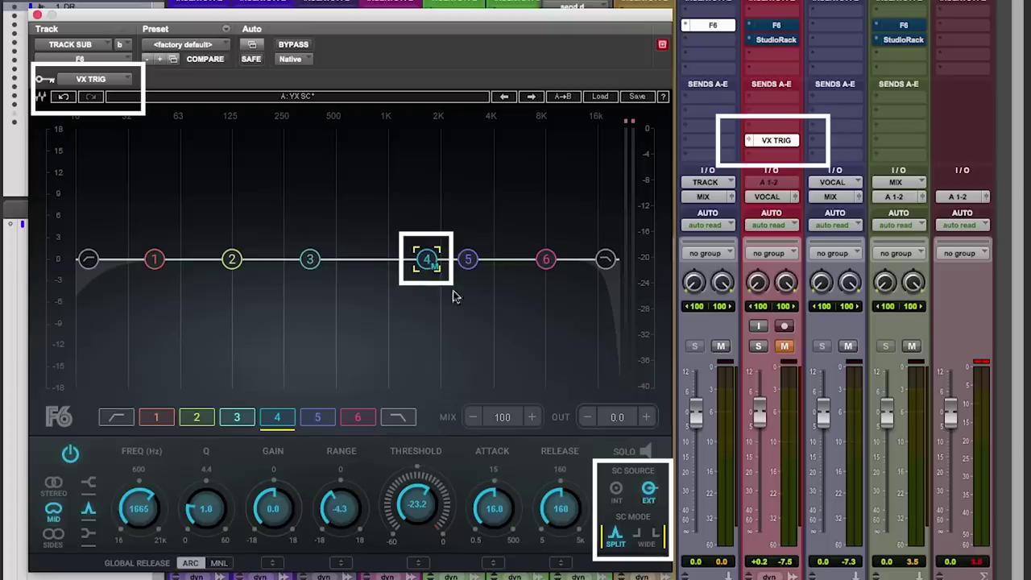
# - Briefly solo band 4, deepen it to -45.8 threshold and -12.5 range, then stop playback
pyautogui.click(424, 261)
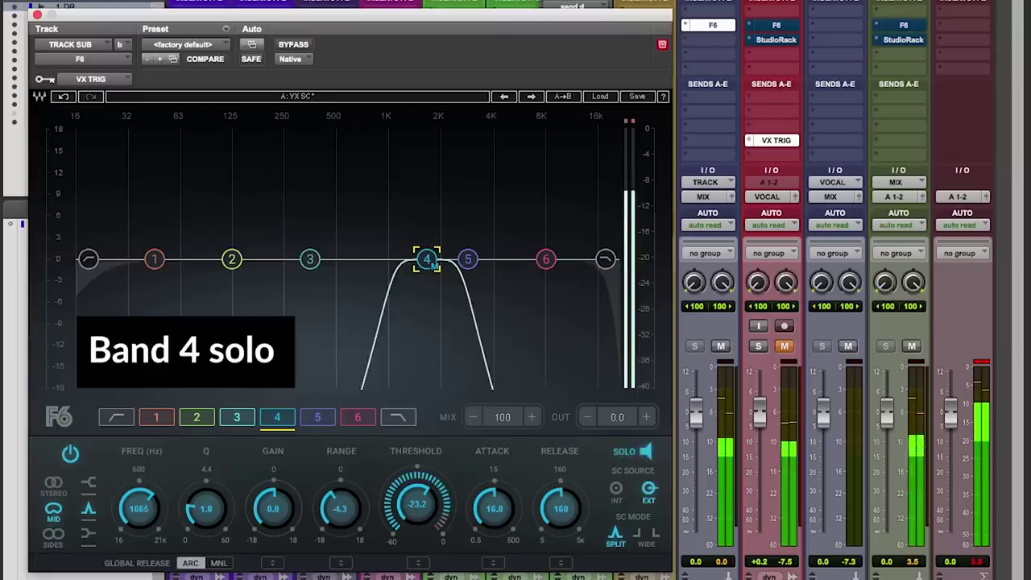
pyautogui.click(429, 261)
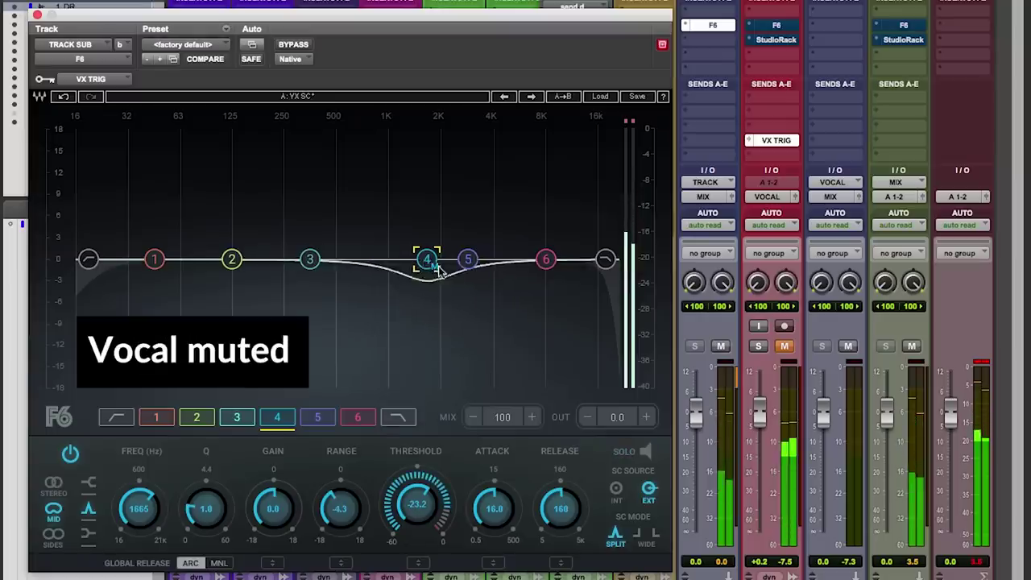
pyautogui.moveTo(408, 488); pyautogui.dragTo(407, 507)
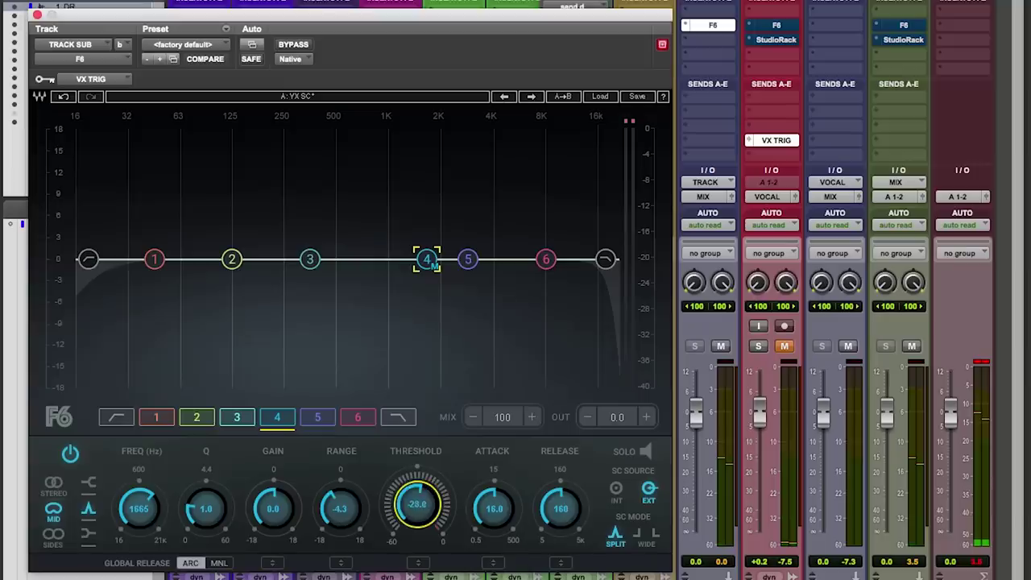
pyautogui.moveTo(341, 496); pyautogui.dragTo(341, 505)
pyautogui.moveTo(341, 498); pyautogui.dragTo(326, 517)
pyautogui.moveTo(416, 488); pyautogui.dragTo(417, 499)
pyautogui.press('space')
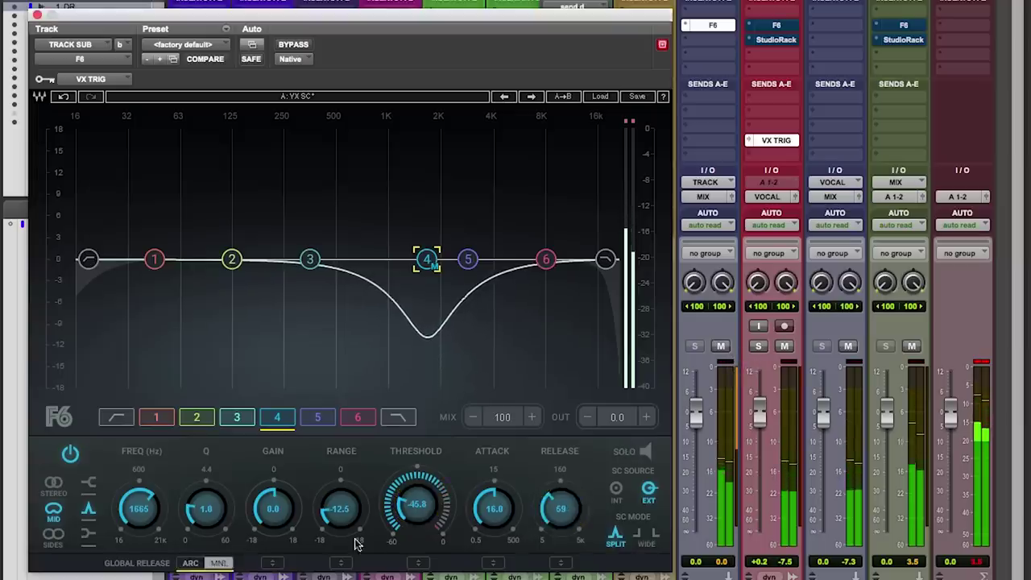
# - Ease band 4 back to -3.8 range and -31.1 threshold while auditioning playback
pyautogui.press('space')
pyautogui.moveTo(341, 508); pyautogui.dragTo(341, 487)
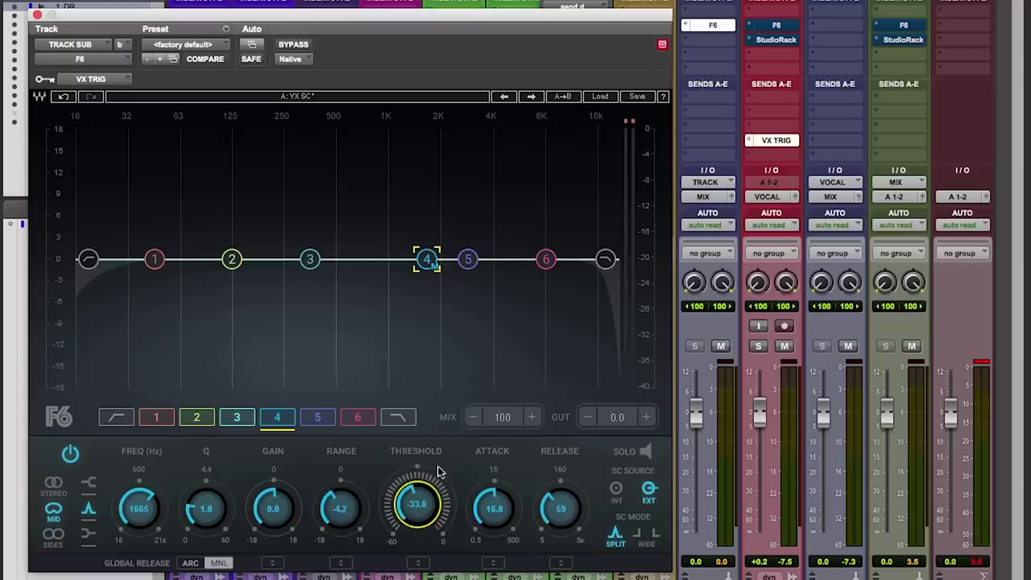
pyautogui.press('space')
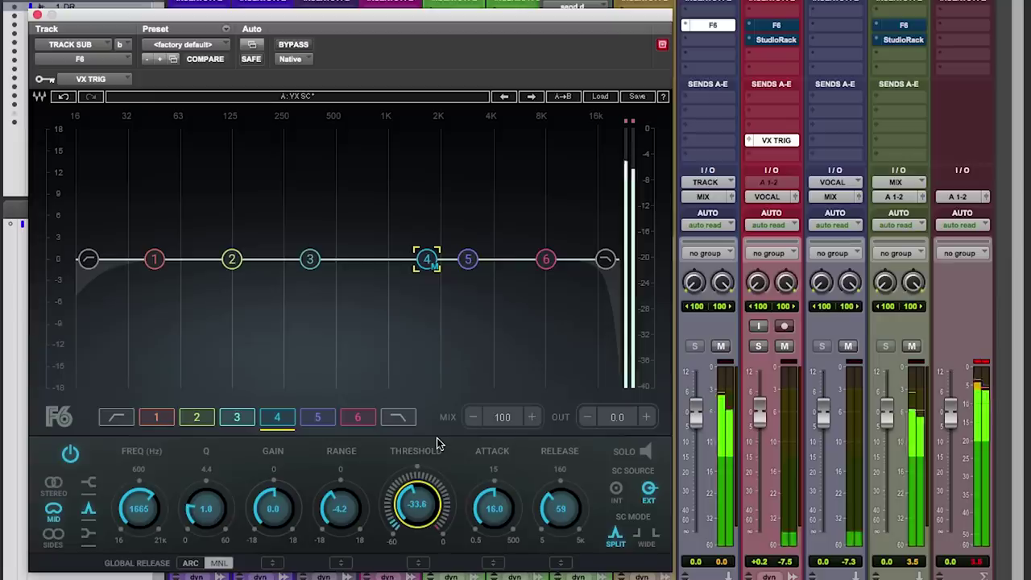
pyautogui.moveTo(356, 517); pyautogui.dragTo(357, 512)
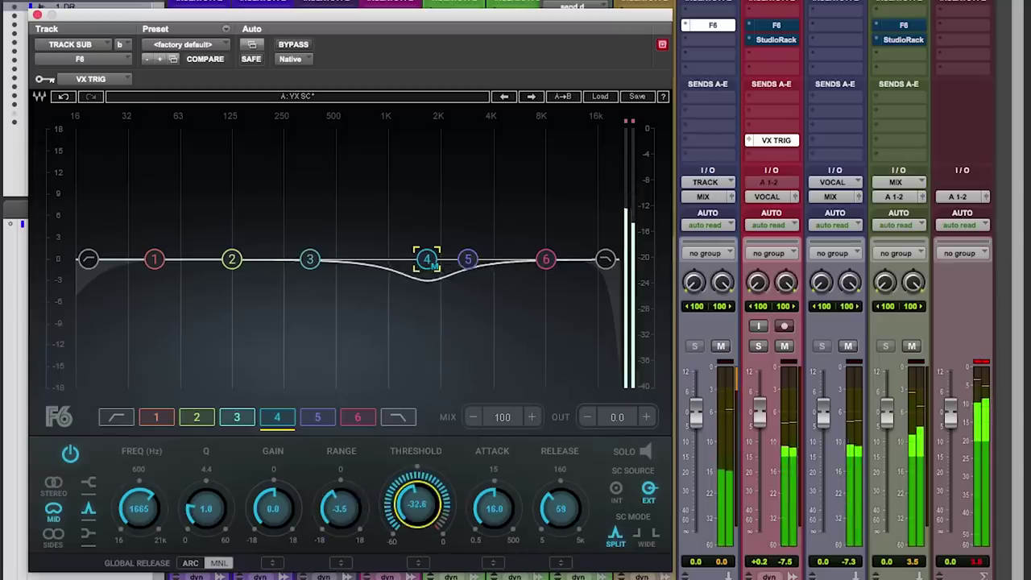
pyautogui.moveTo(416, 503); pyautogui.dragTo(417, 498)
pyautogui.moveTo(341, 507); pyautogui.dragTo(341, 511)
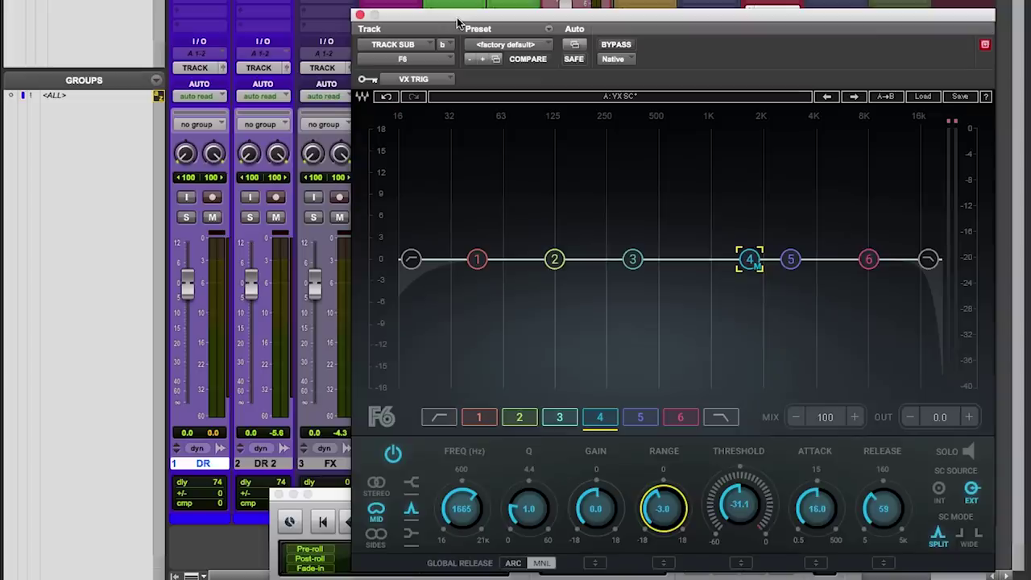
# - Switch to the Edit window with Cmd+= and move the F6 window to the top left
pyautogui.press('super+equal')
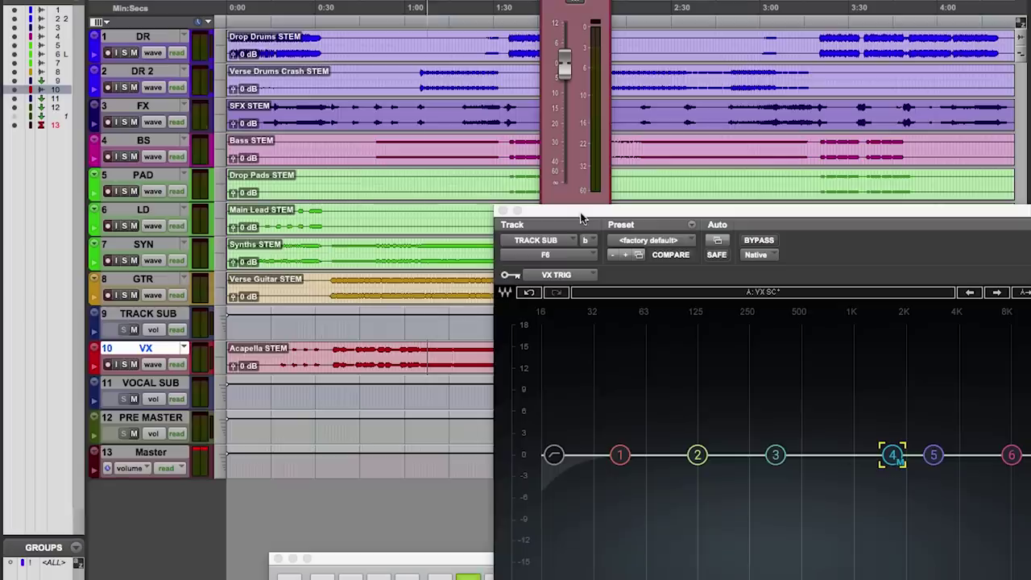
pyautogui.moveTo(581, 218); pyautogui.dragTo(297, 23)
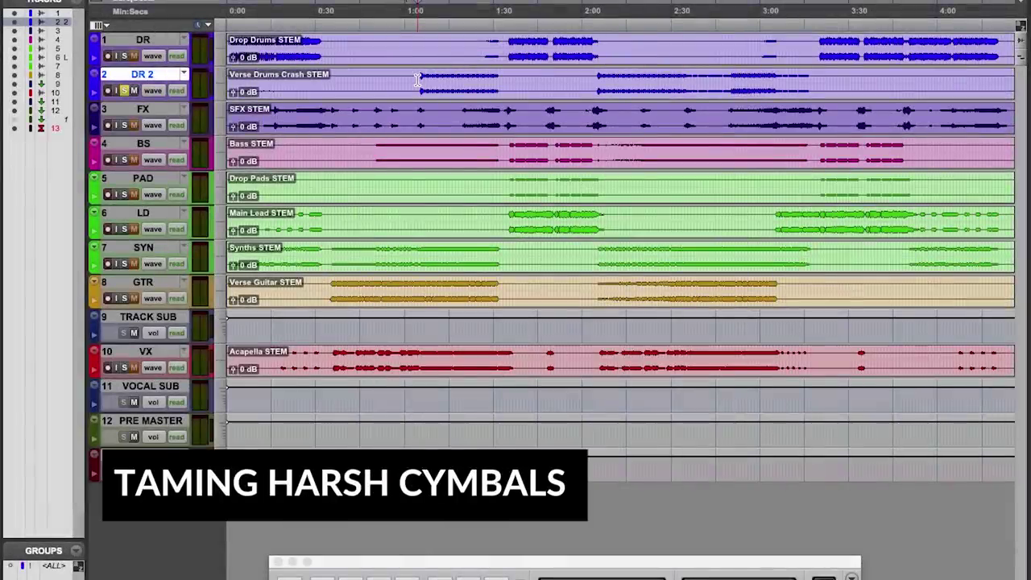
# - Set DR 2's F6 band 6 (2949 Hz, -18.8 range) to process the sides only
pyautogui.click(418, 78)
pyautogui.press('super+equal')
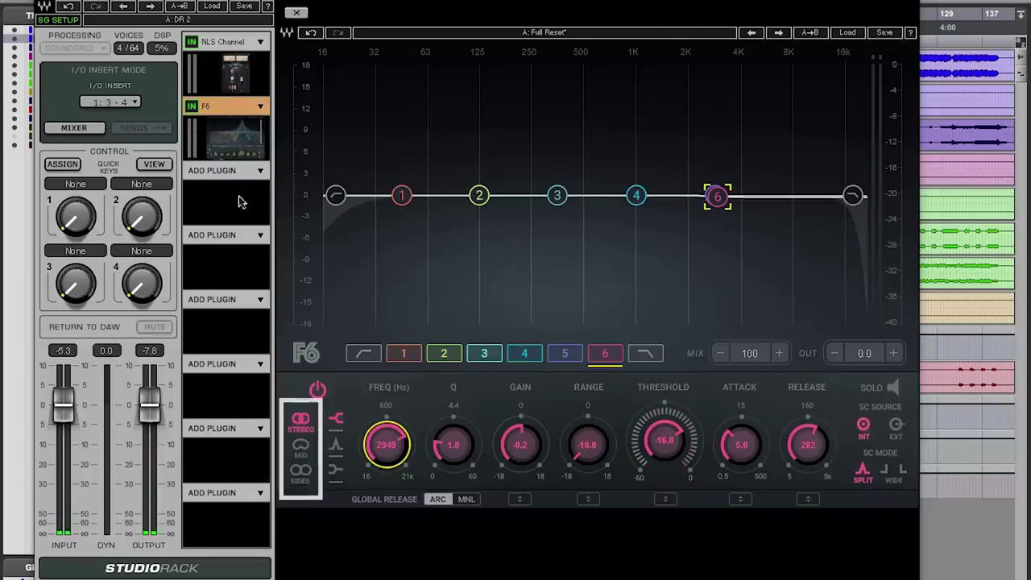
pyautogui.click(299, 473)
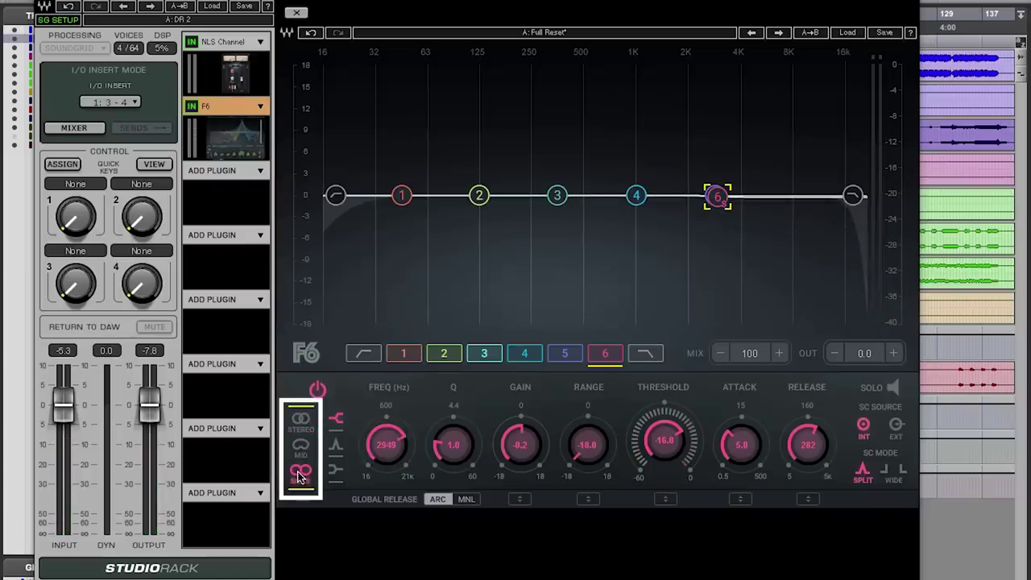